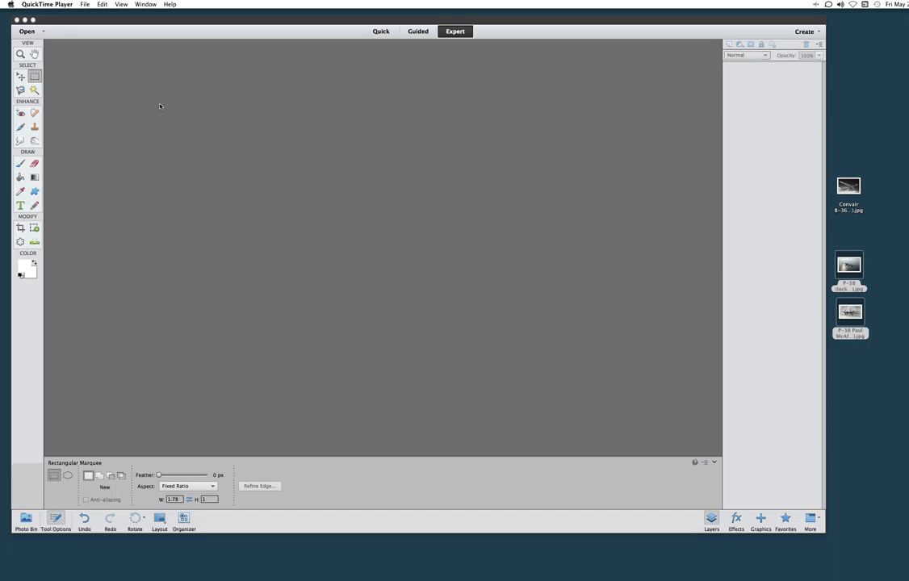
Step: Make the Photoshop Elements 11 editor the active program, in Expert mode
left_click(219, 167)
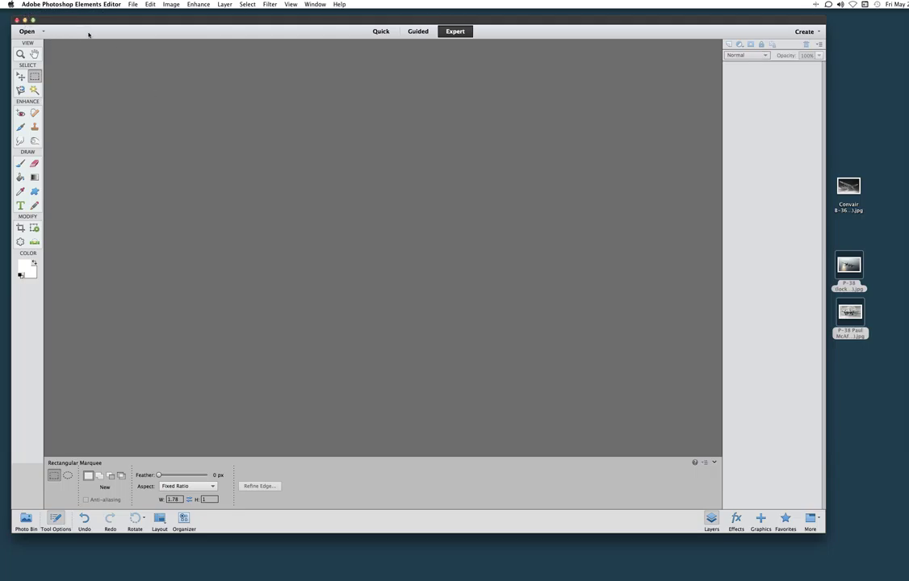
left_click(63, 4)
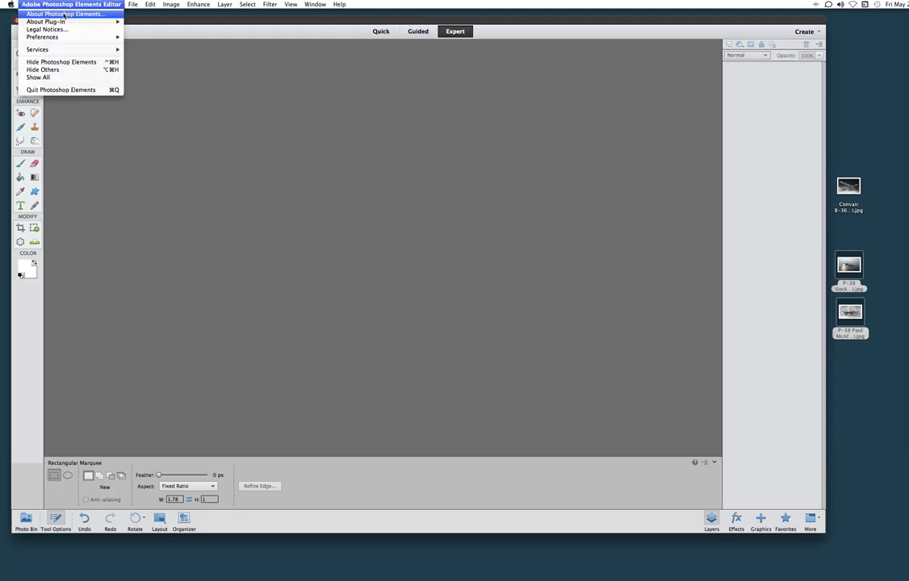
left_click(67, 13)
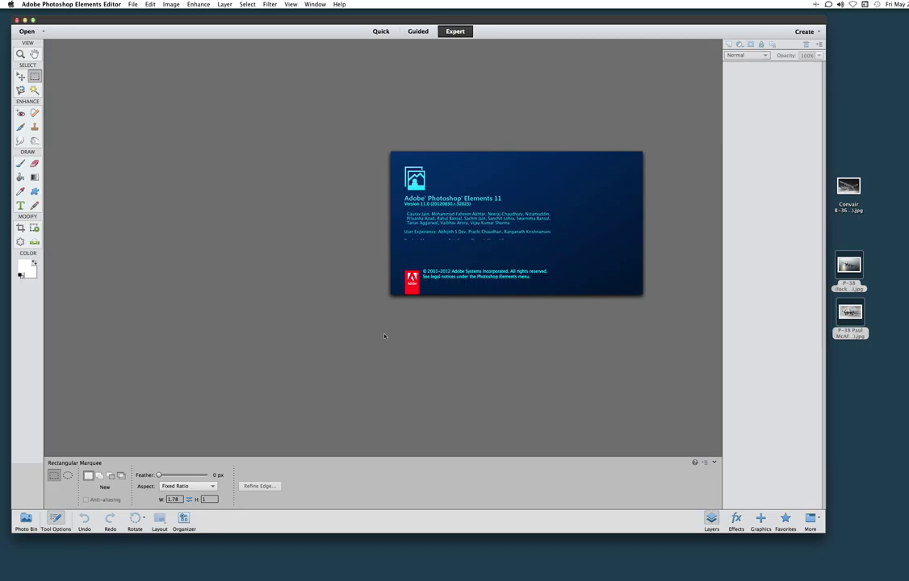
left_click(450, 237)
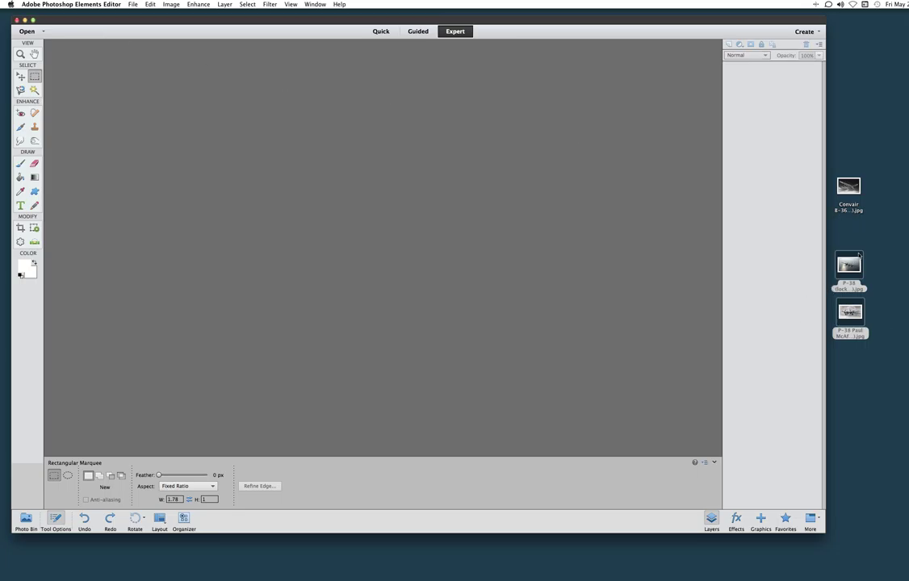
Step: Open lockheed-p-38-lightning.jpg and the black-and-white ground P-38 photo from the desktop
left_click_drag(858, 256, 339, 228)
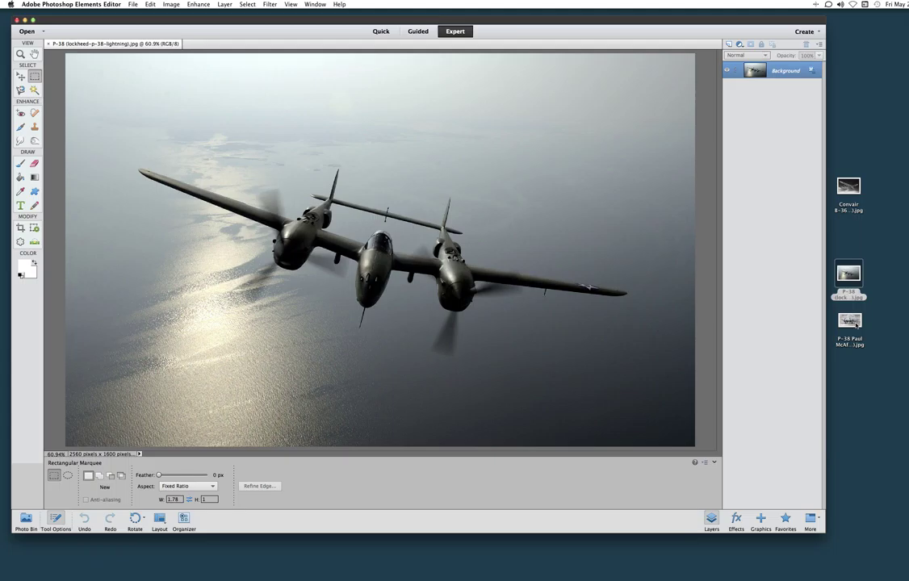
left_click_drag(857, 325, 373, 214)
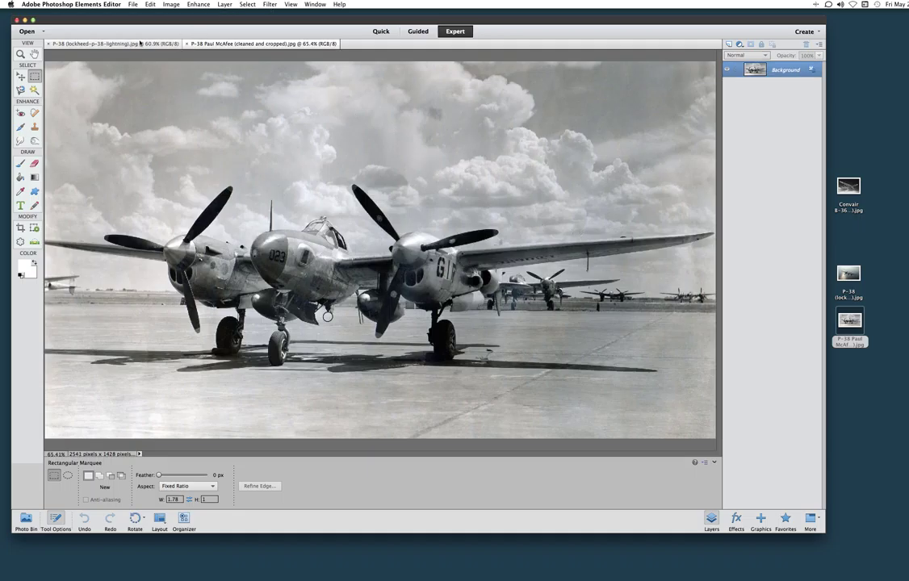
Step: Paste the whole black-and-white ground photo as Layer 1 over the in-flight P-38 image
left_click(157, 45)
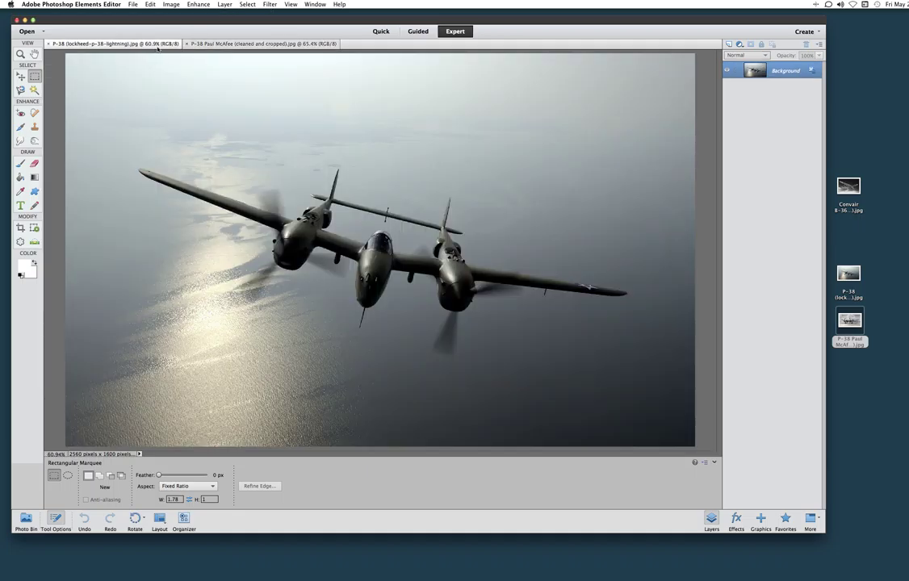
left_click(239, 45)
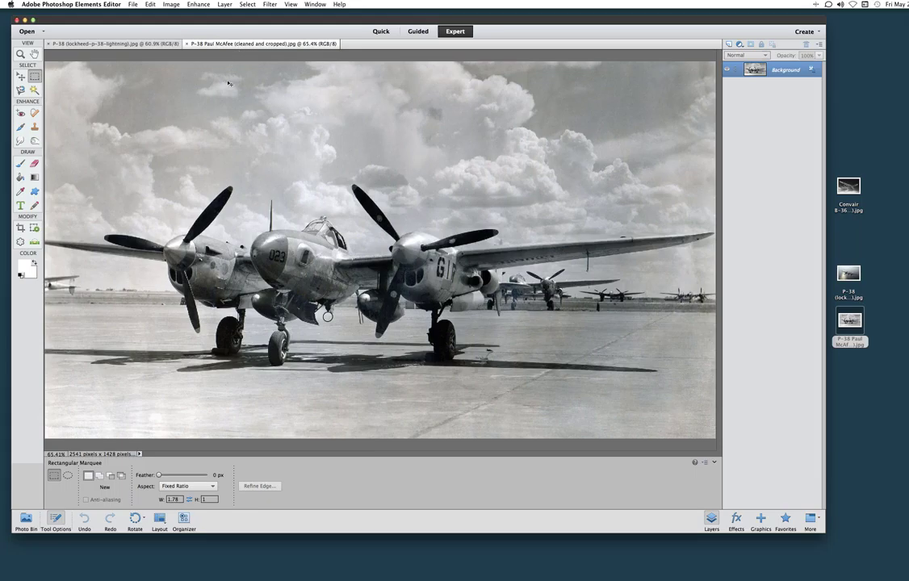
key("super+a")
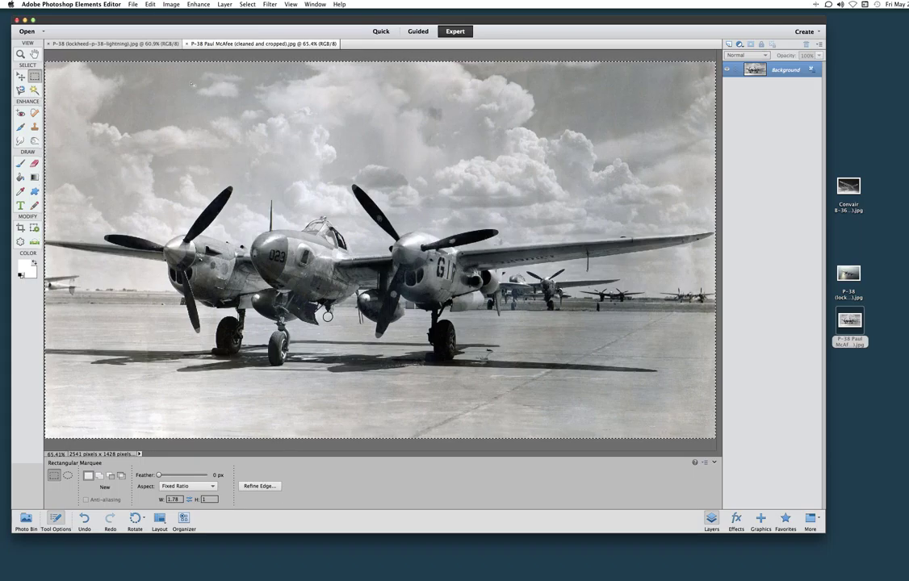
left_click(105, 42)
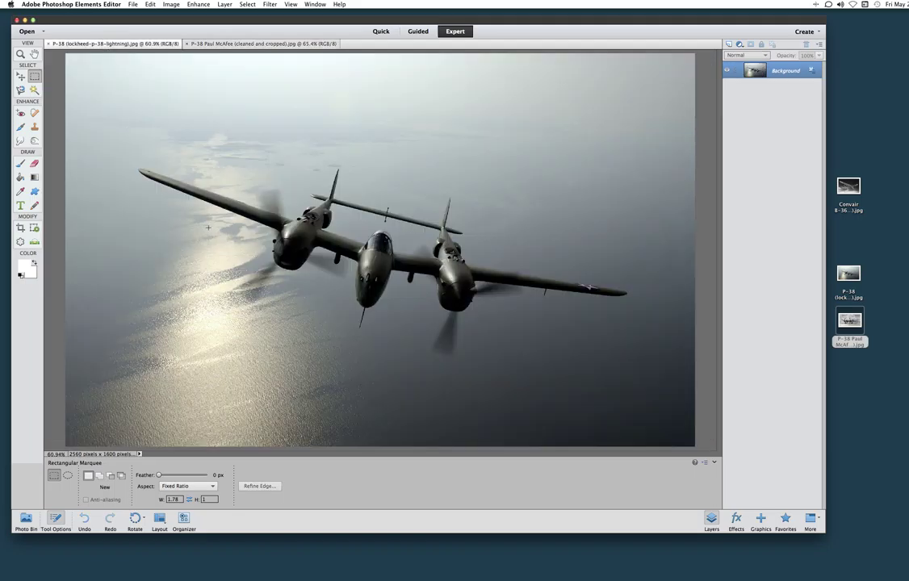
key("super+v")
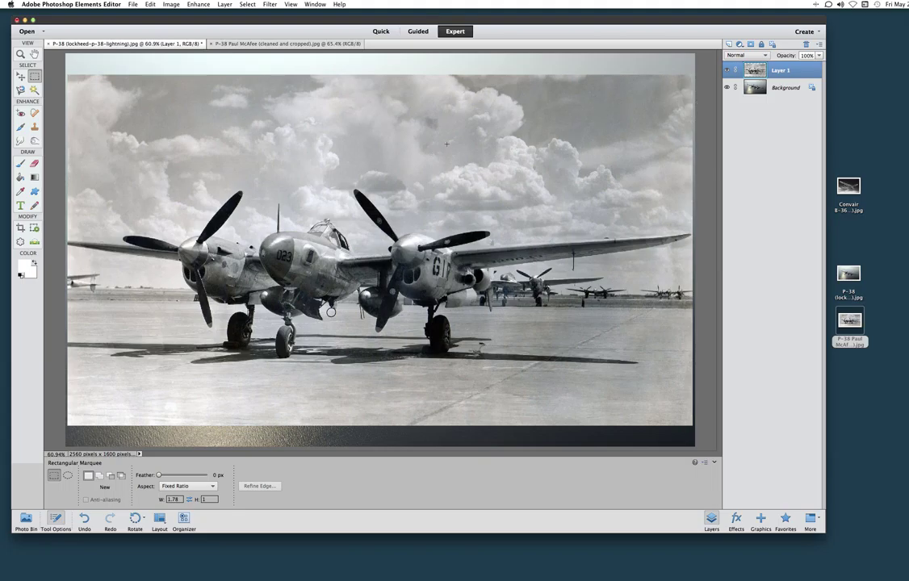
left_click(820, 55)
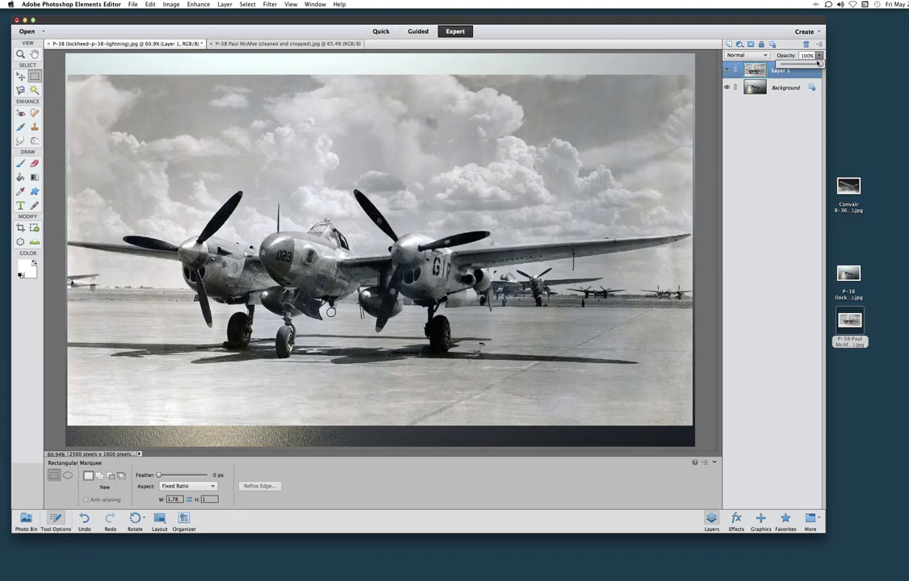
Step: Lower Layer 1's opacity to 10%
left_click_drag(820, 63, 784, 65)
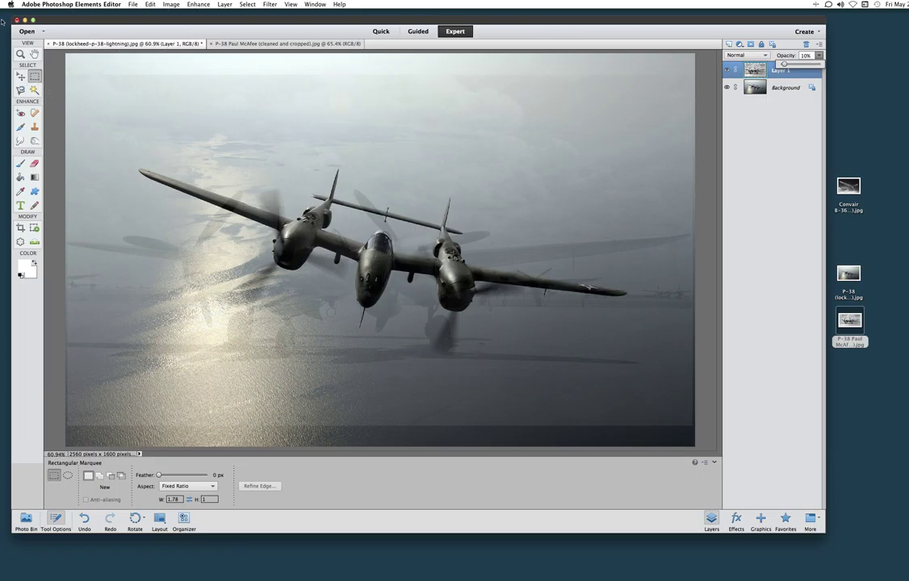
left_click(29, 72)
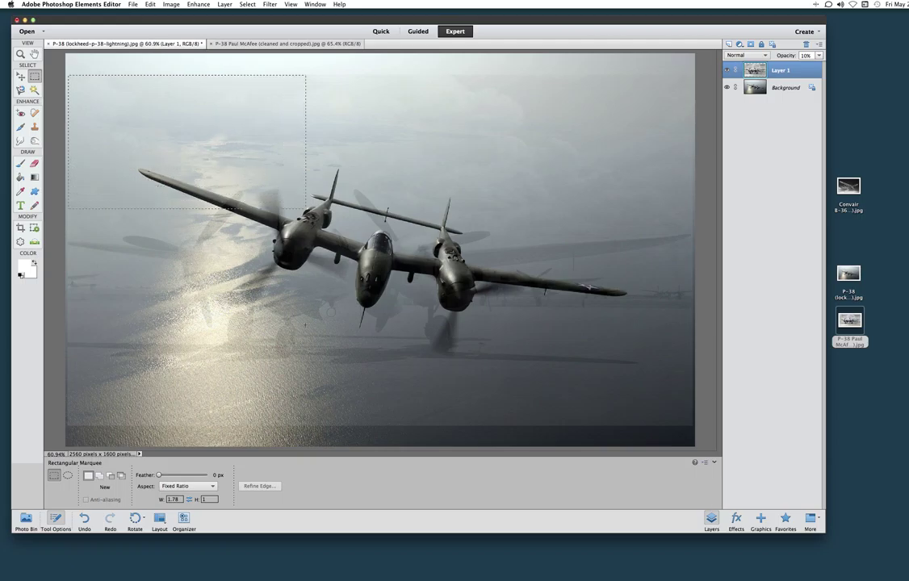
Step: Crop to a Fixed Ratio 1.78:1 marquee, leaving 2534 × 1424 pixels, then deselect
left_click_drag(305, 326, 691, 526)
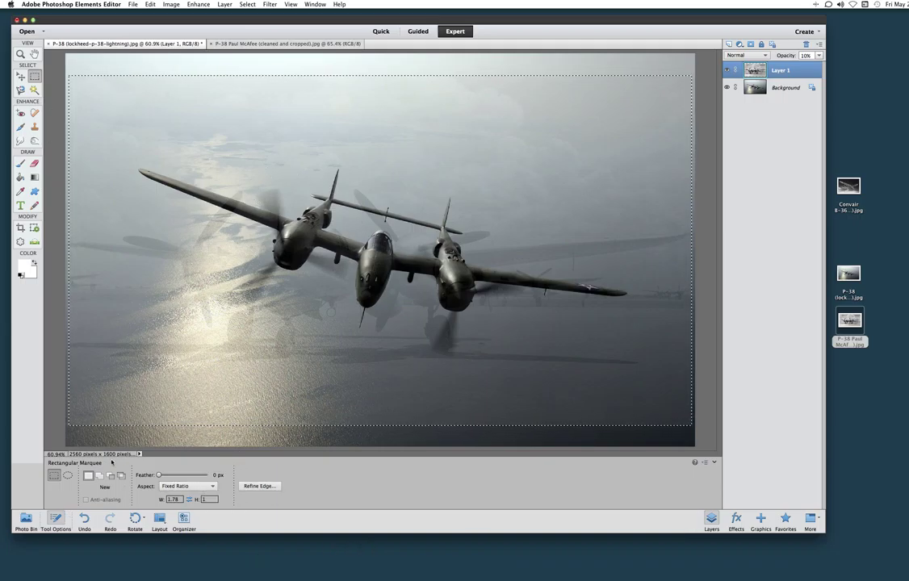
left_click(171, 486)
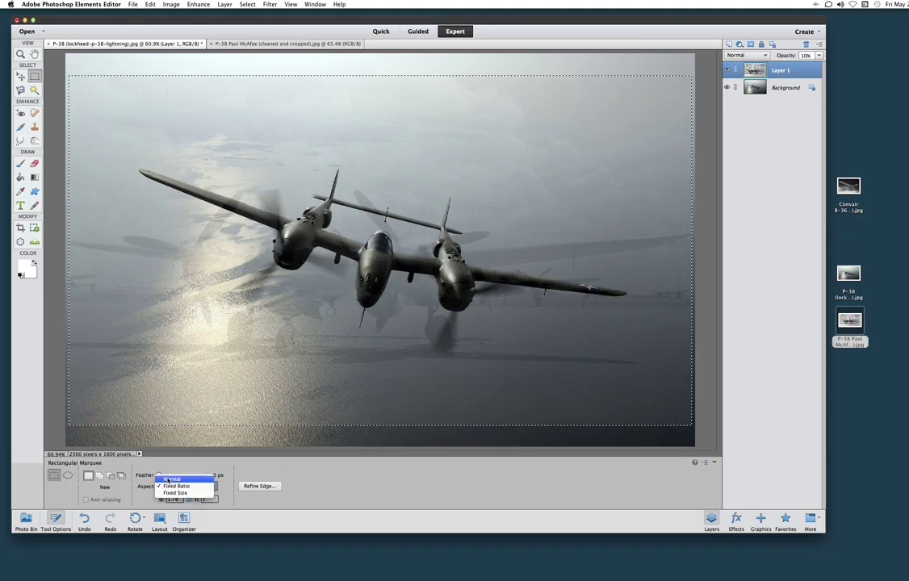
left_click(170, 486)
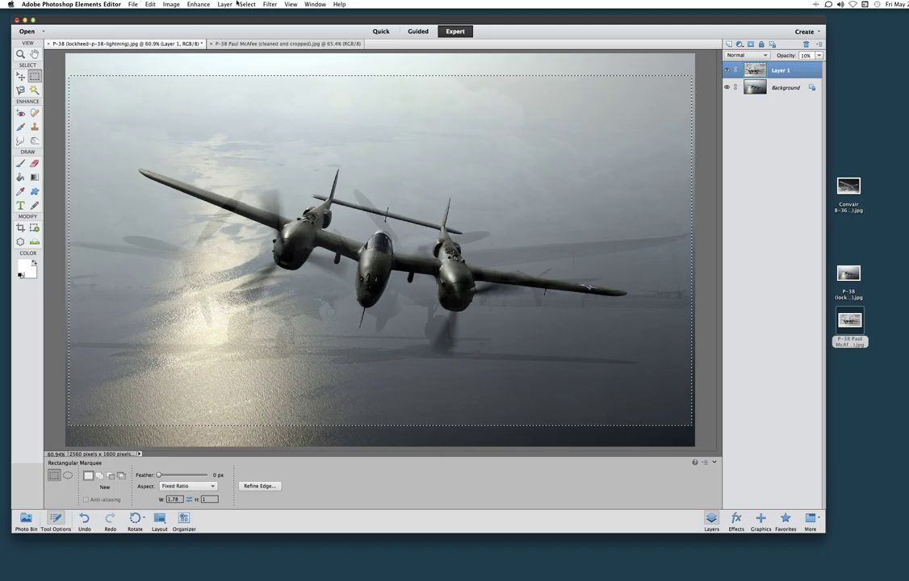
left_click(170, 4)
left_click(173, 30)
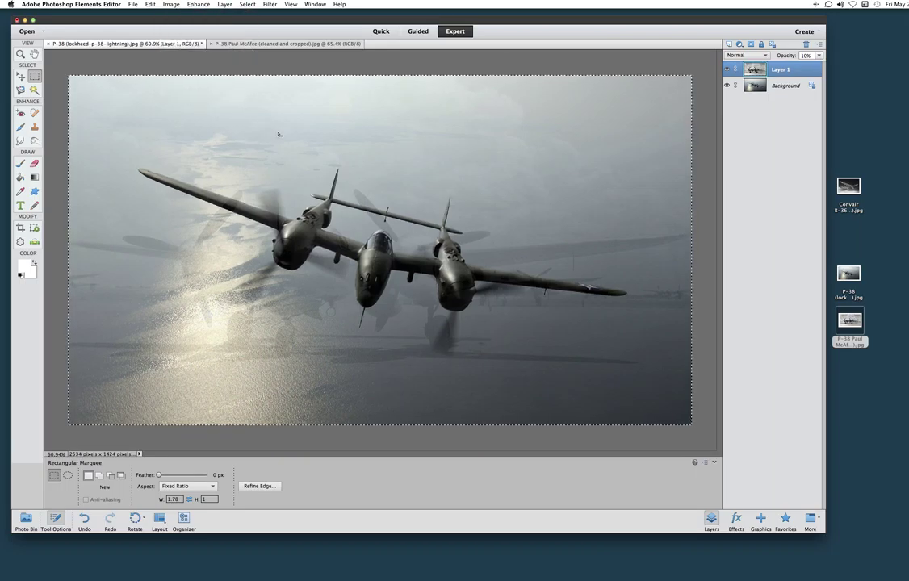
left_click(167, 93)
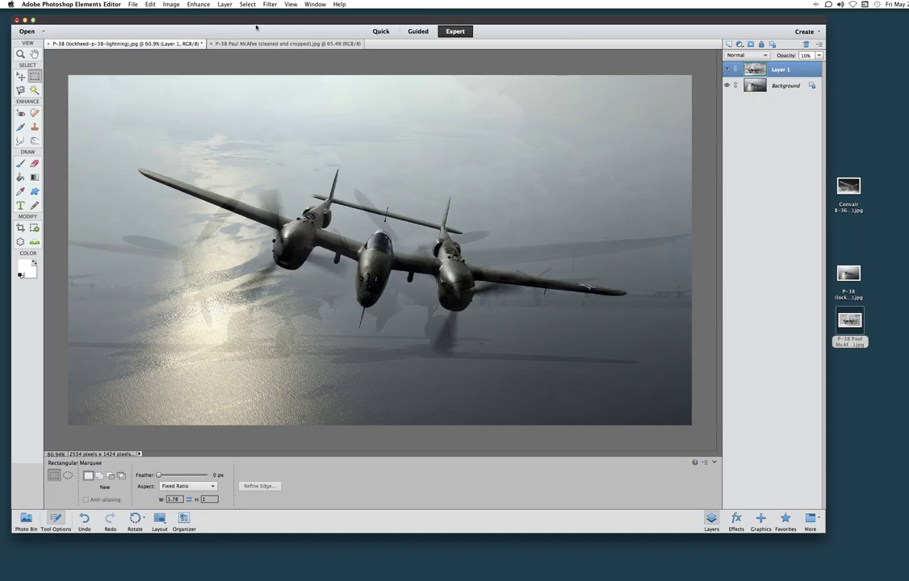
Step: Save the composite as JPEG 'P-38 (lockheed-p-38-lightning) copy' on the Desktop
left_click(133, 5)
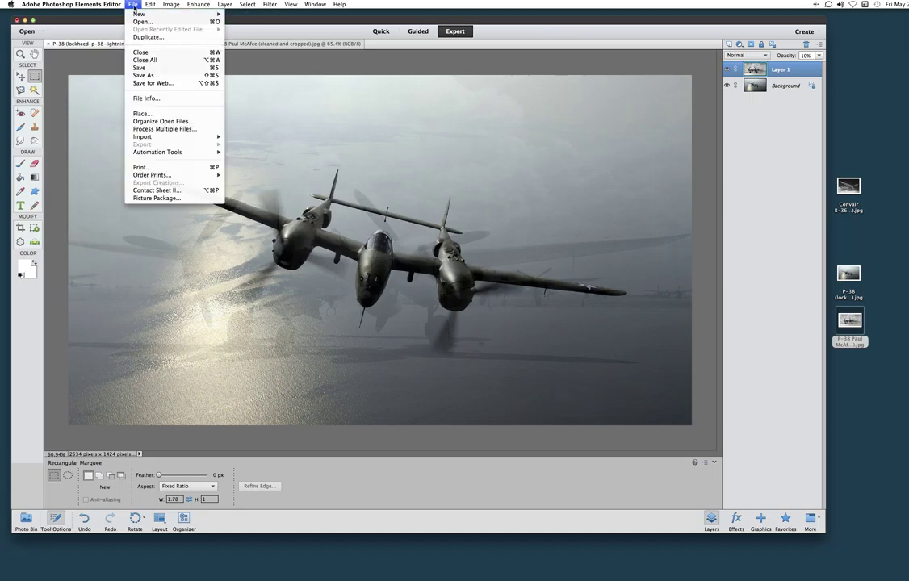
left_click(141, 76)
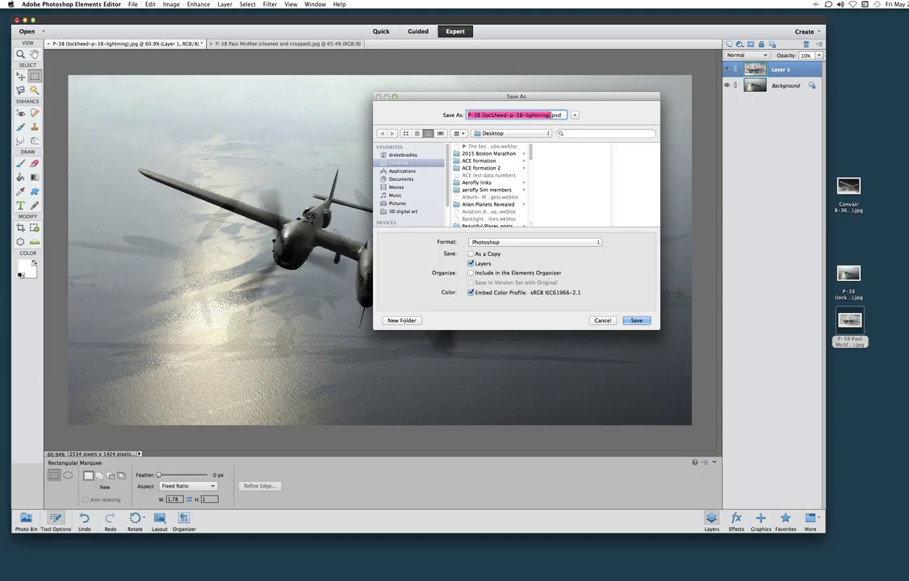
left_click(521, 243)
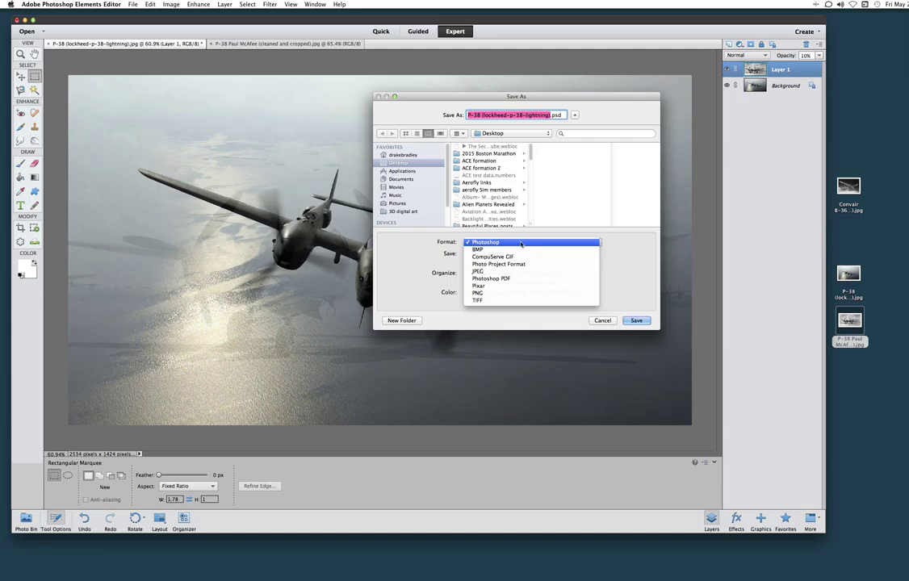
left_click(494, 273)
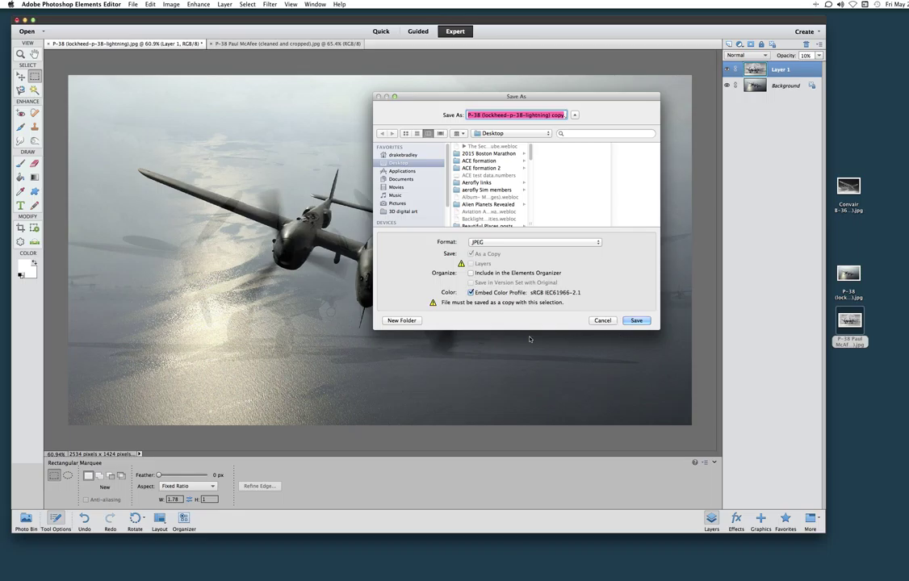
left_click(637, 320)
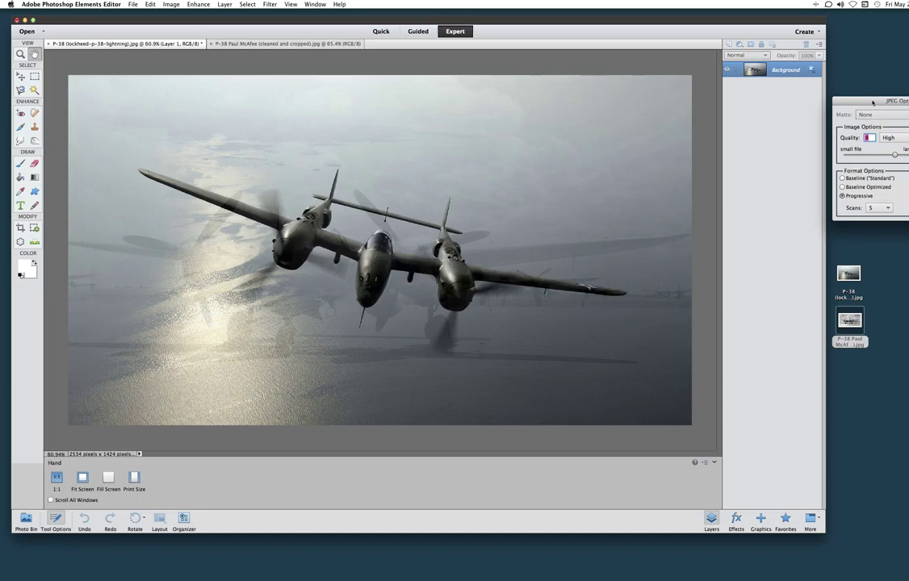
Step: Set JPEG quality to 8 (High) and confirm the save
left_click_drag(872, 103, 786, 119)
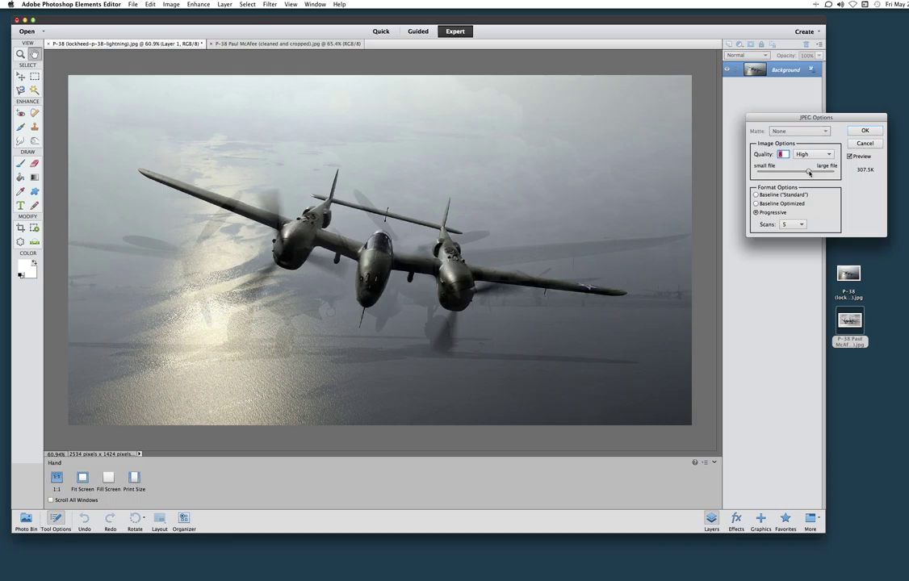
left_click_drag(808, 172, 818, 173)
left_click_drag(817, 172, 837, 174)
left_click_drag(833, 173, 807, 174)
left_click(864, 130)
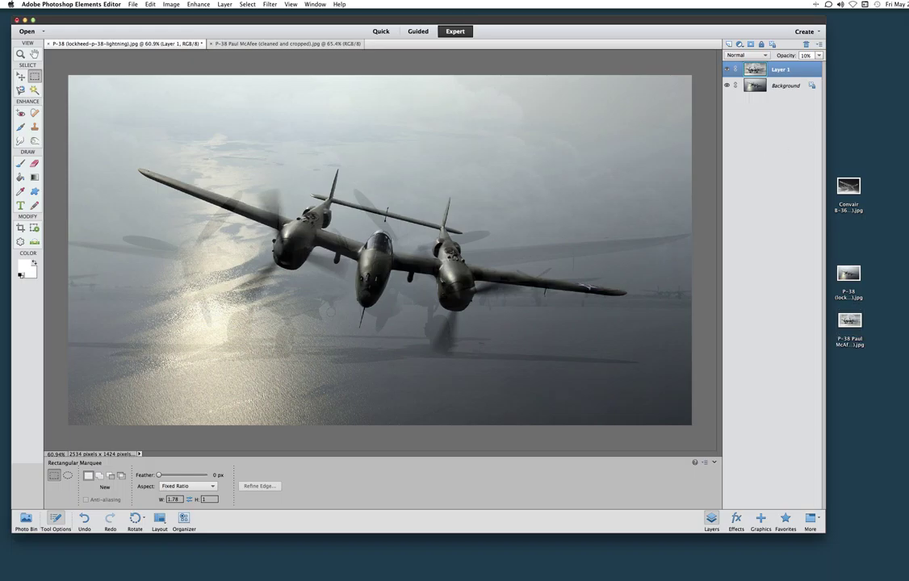
Step: Place the new JPEG beside the other photos, then close the lightning composite with Don't Save
left_click_drag(886, 132, 860, 383)
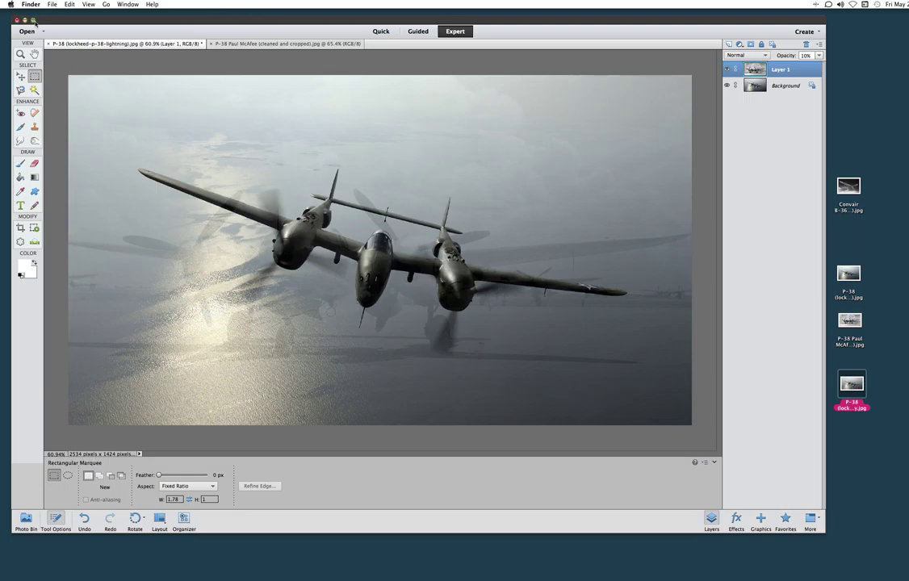
left_click(51, 44)
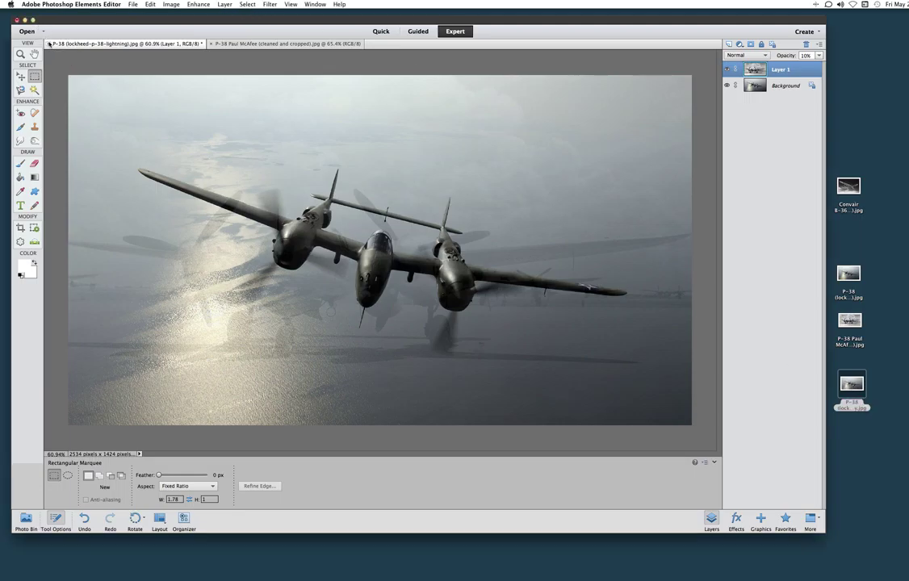
left_click(49, 43)
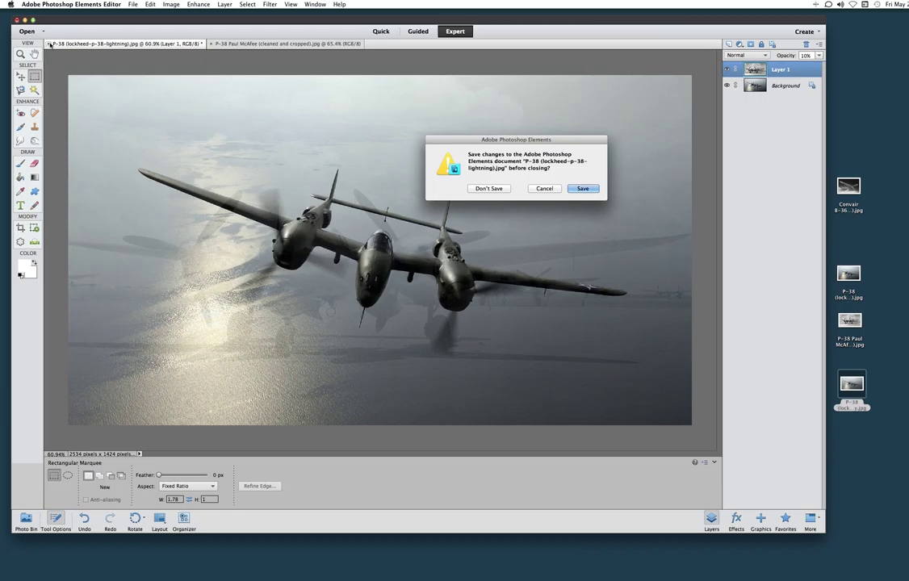
left_click(480, 188)
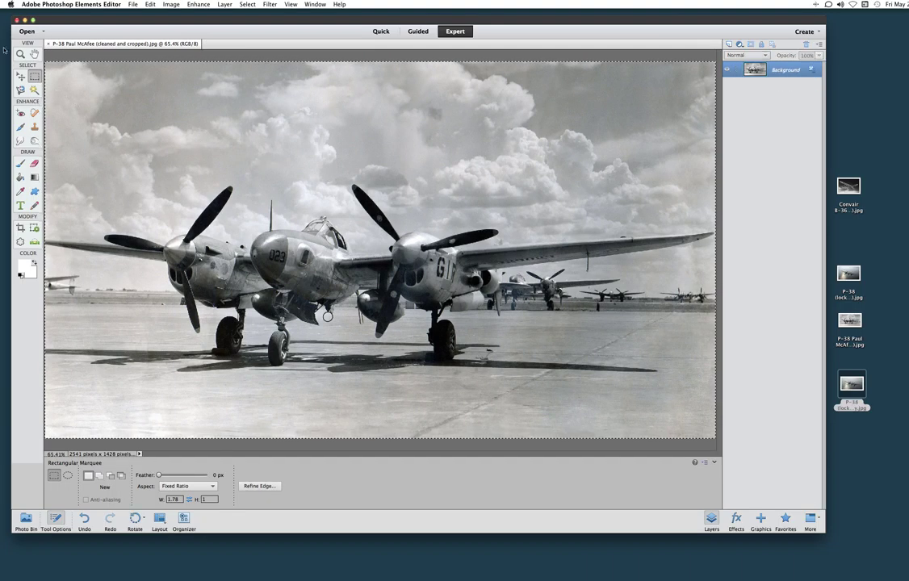
Step: Close the black-and-white photo, open the saved P-38 JPEG copy, then close the editor window
left_click(49, 43)
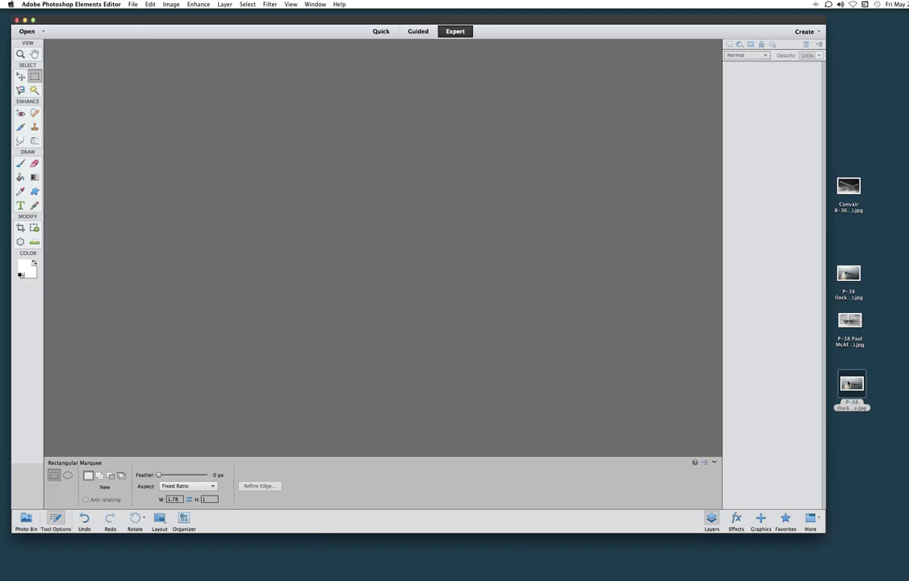
left_click_drag(850, 385, 331, 250)
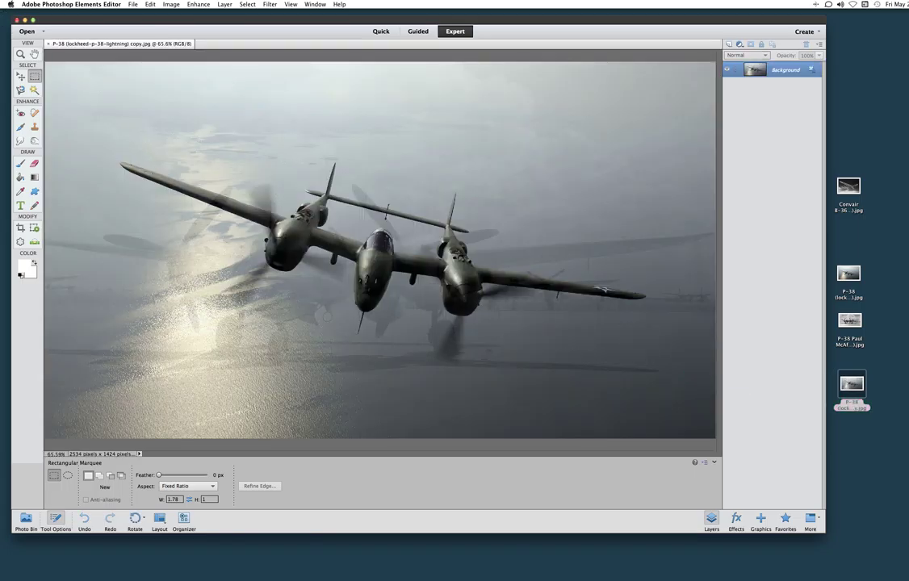
left_click(16, 19)
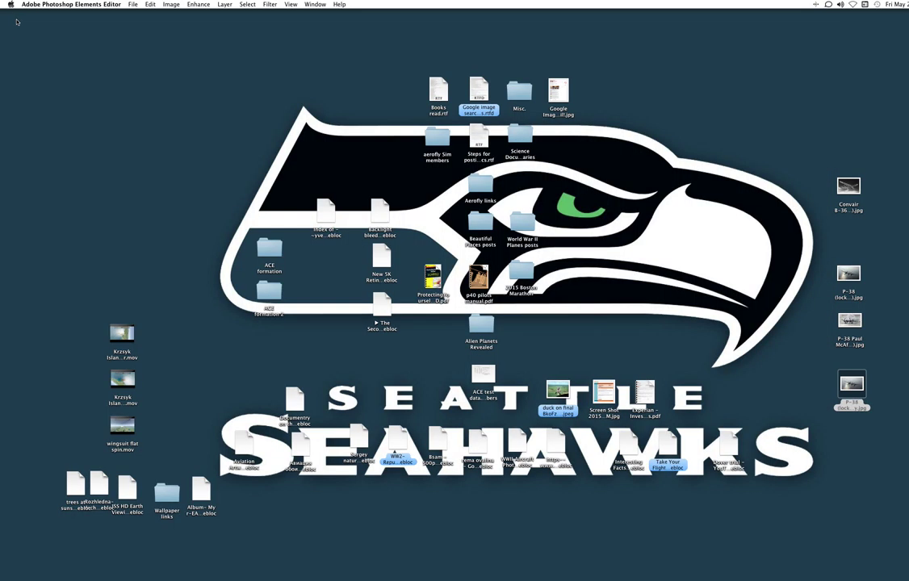
Step: View P-38 (lockheed-p-38-lightning) copy.jpg full screen in Preview, then exit full screen
left_click(853, 389)
double_click(853, 389)
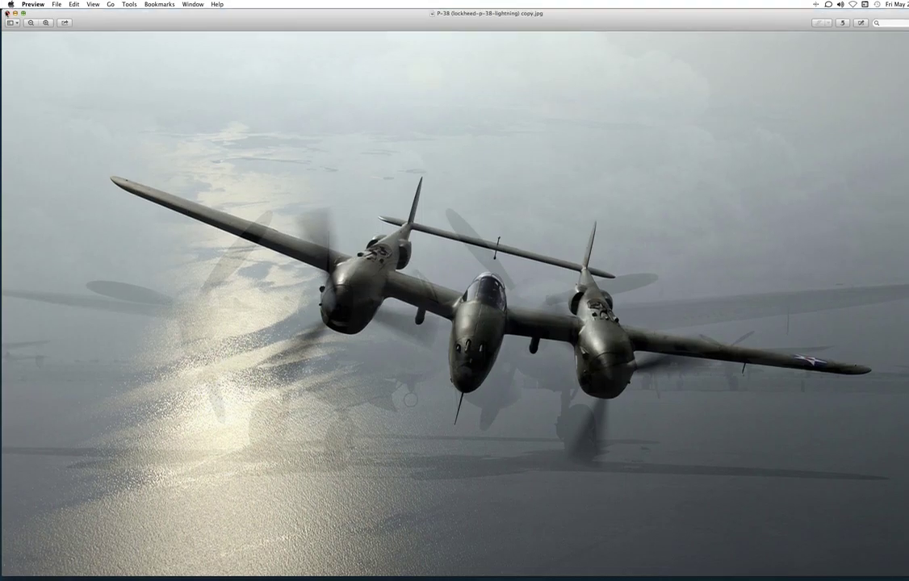
key("ctrl+super+f")
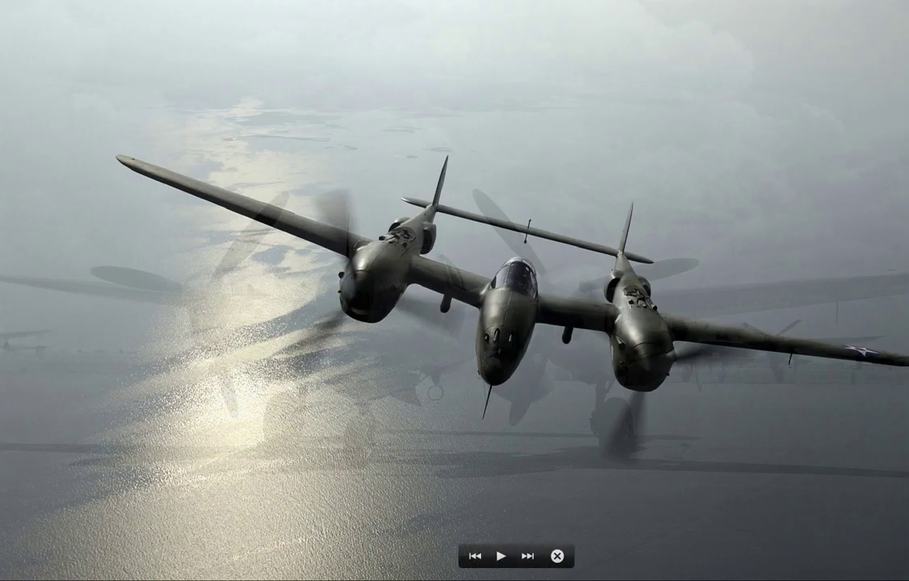
key("Escape")
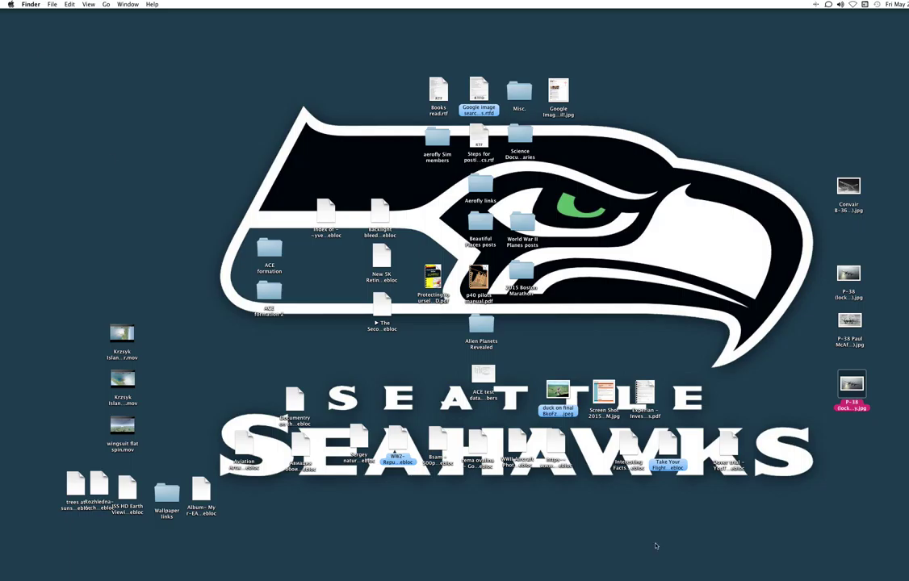
Step: Open the Convair B-36 Peacemaker JPEG from the desktop in the Photoshop Elements editor
mouse_move(379, 569)
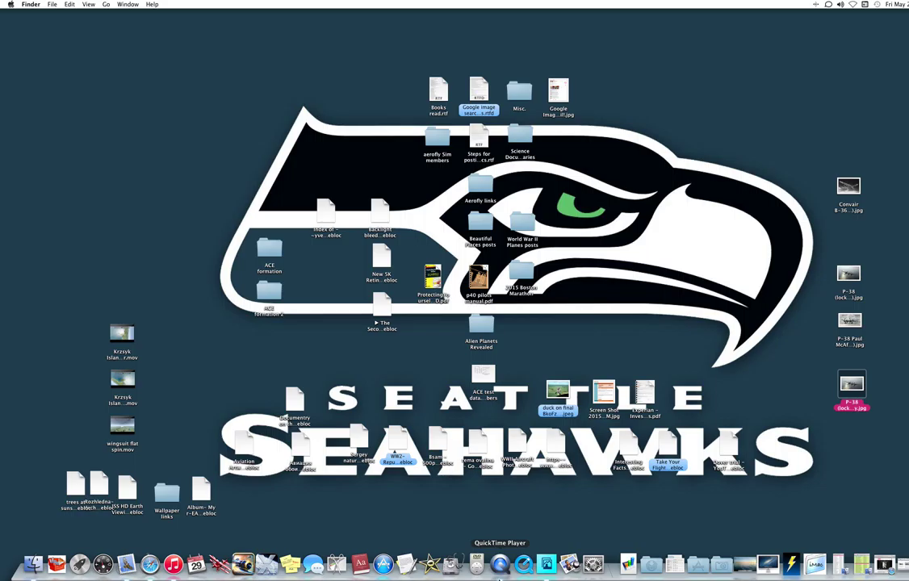
left_click(546, 564)
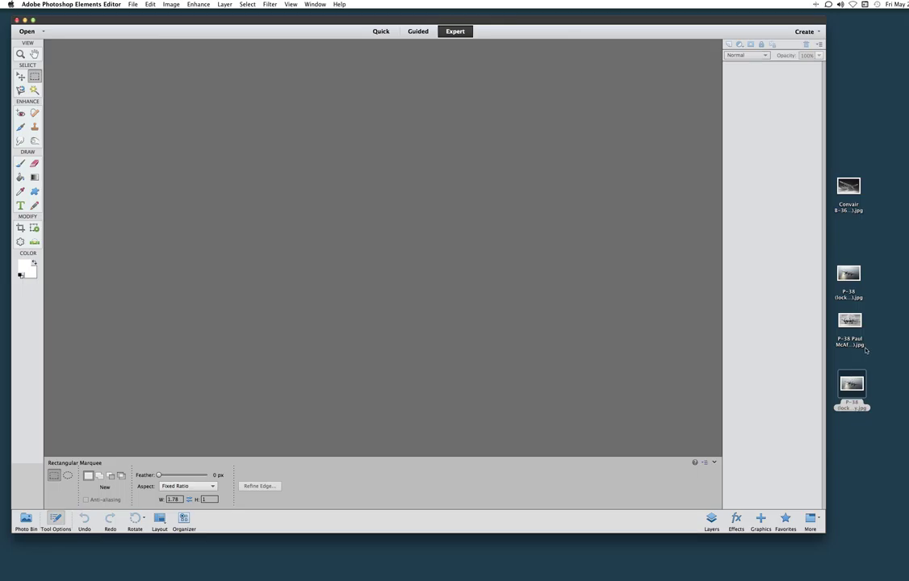
key("super+Tab")
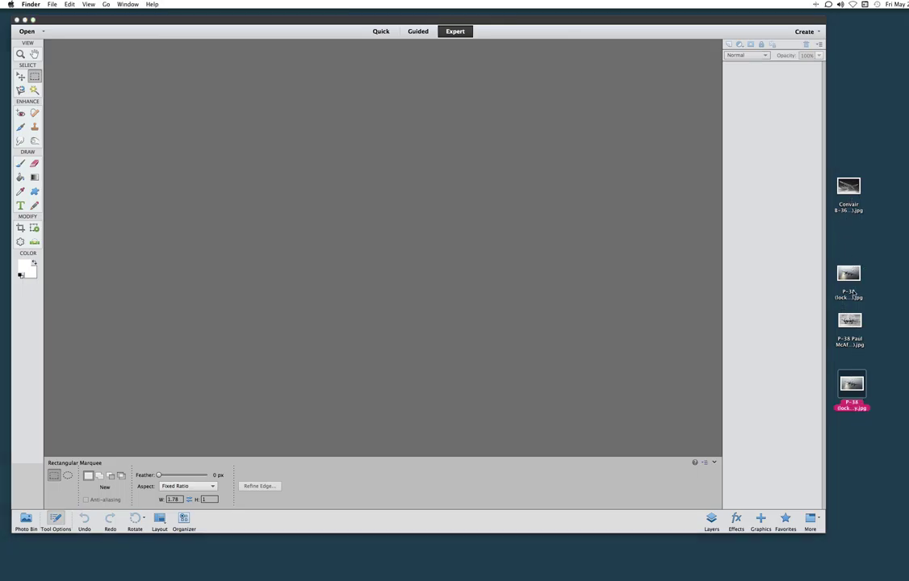
left_click_drag(848, 187, 578, 355)
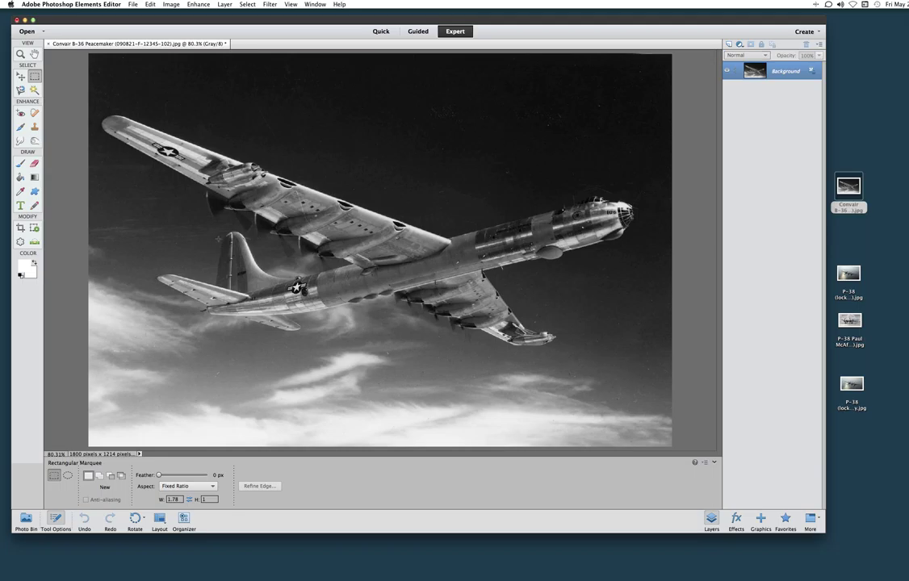
Step: Zoom the B-36 photo to 200% and pan across the wings, tail and sky for dust
key("super+equal")
key("super+equal")
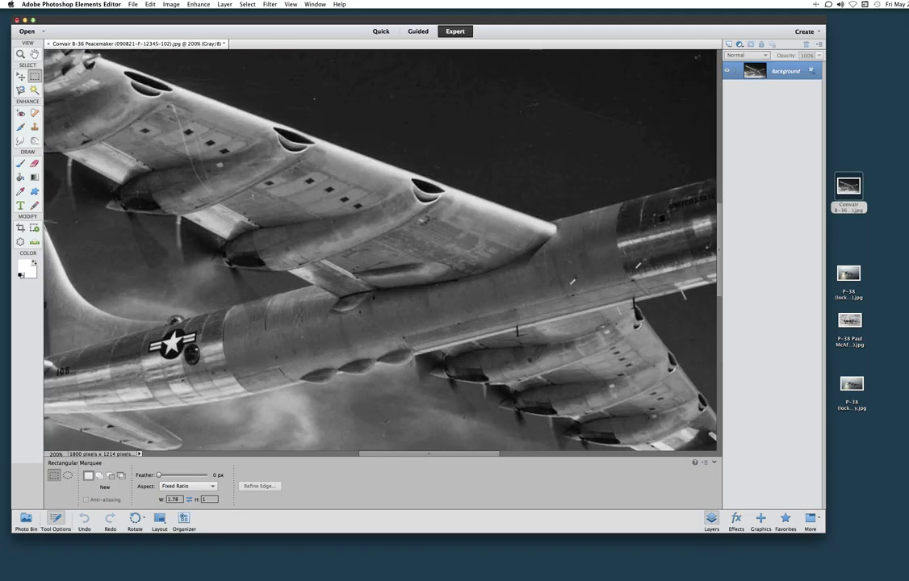
scroll(380, 250, "left", 5)
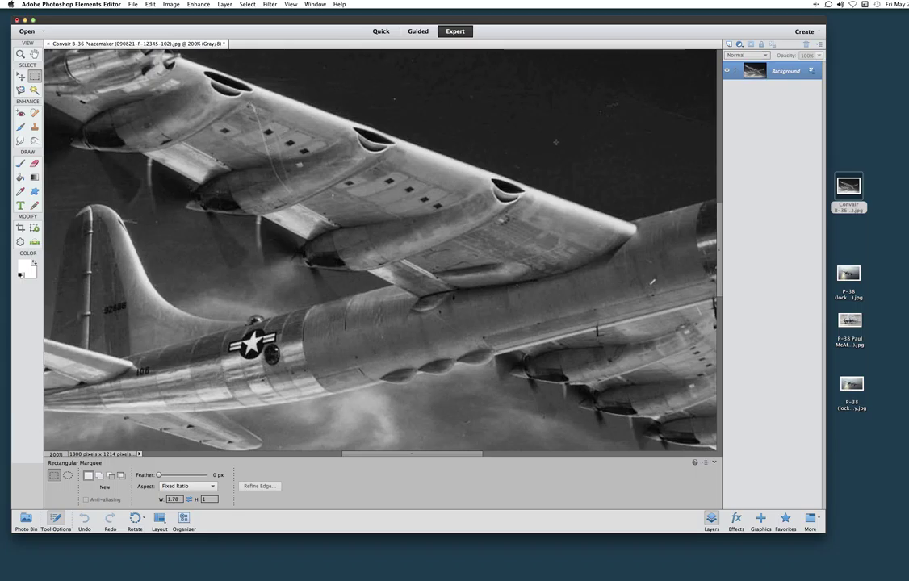
scroll(395, 122, "left", 10)
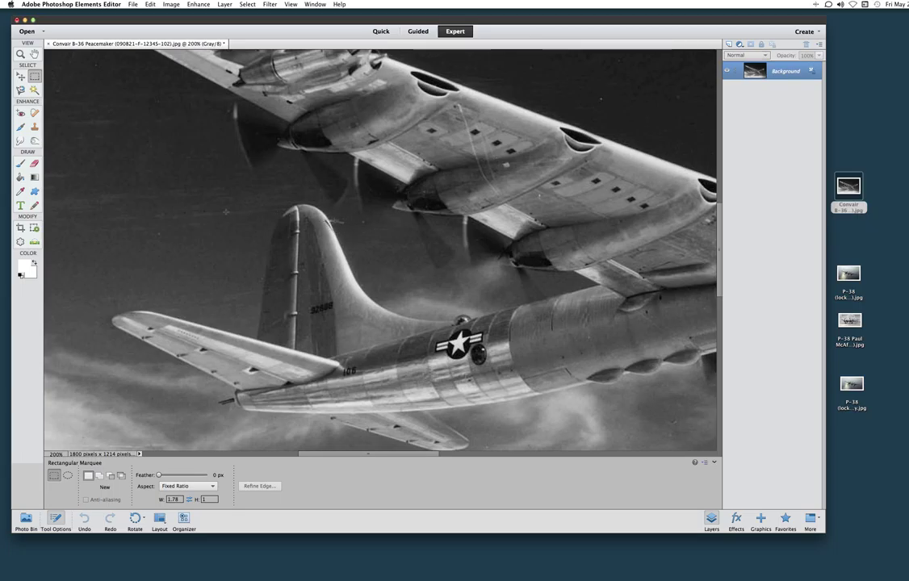
scroll(215, 215, "down", 15)
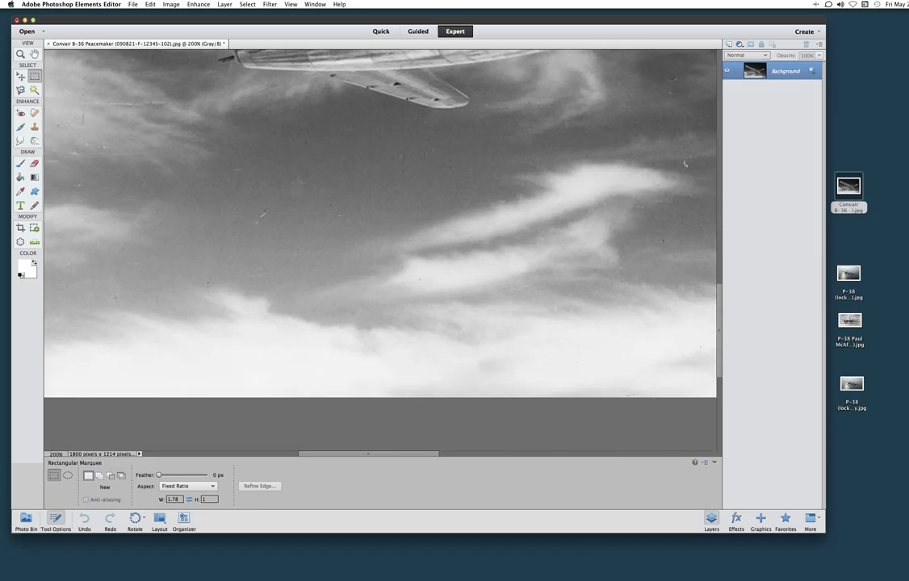
scroll(266, 220, "right", 5)
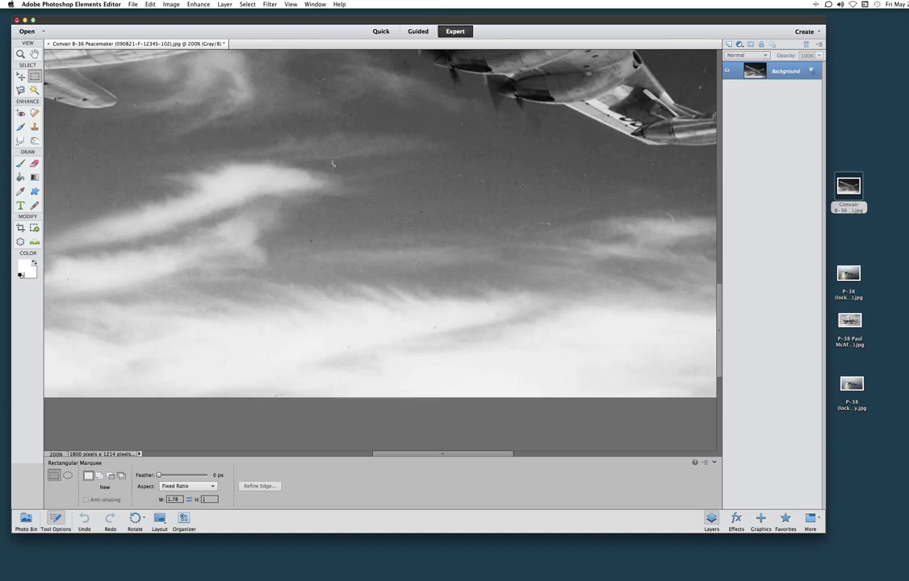
scroll(512, 176, "right", 5)
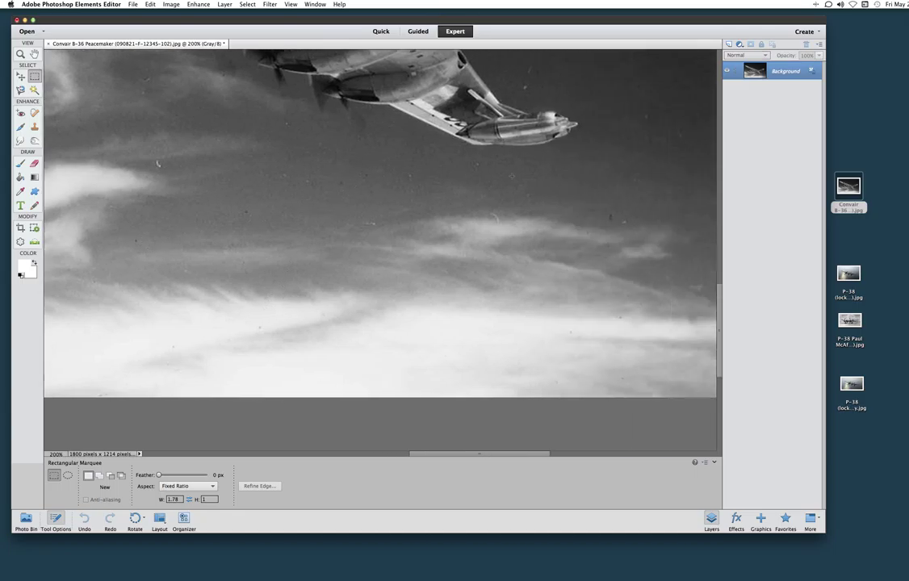
scroll(552, 226, "up", 5)
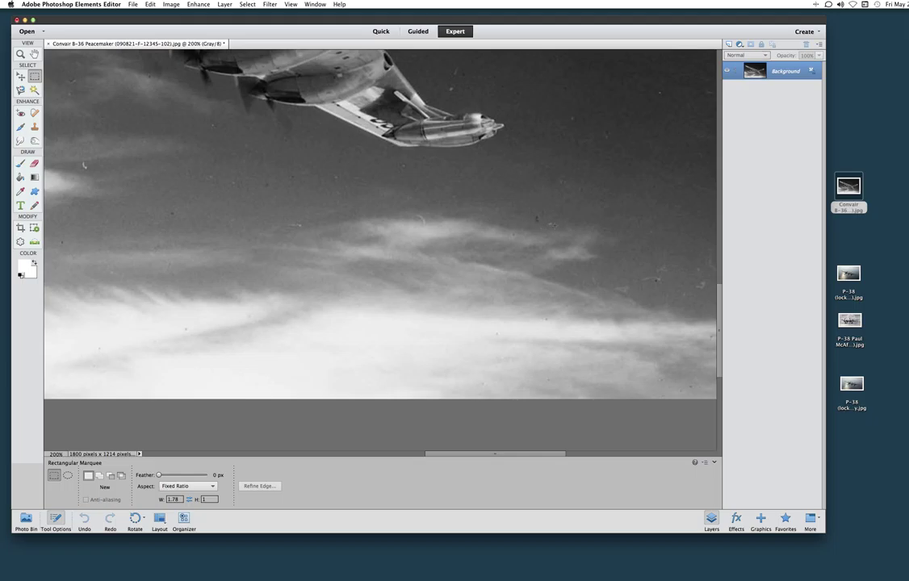
scroll(550, 223, "up", 5)
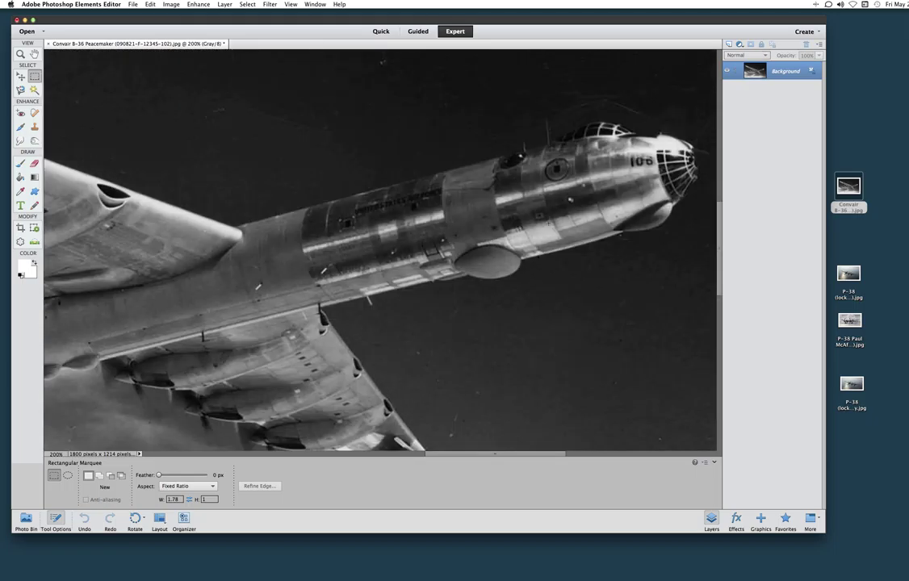
scroll(315, 154, "down", 5)
scroll(315, 154, "left", 5)
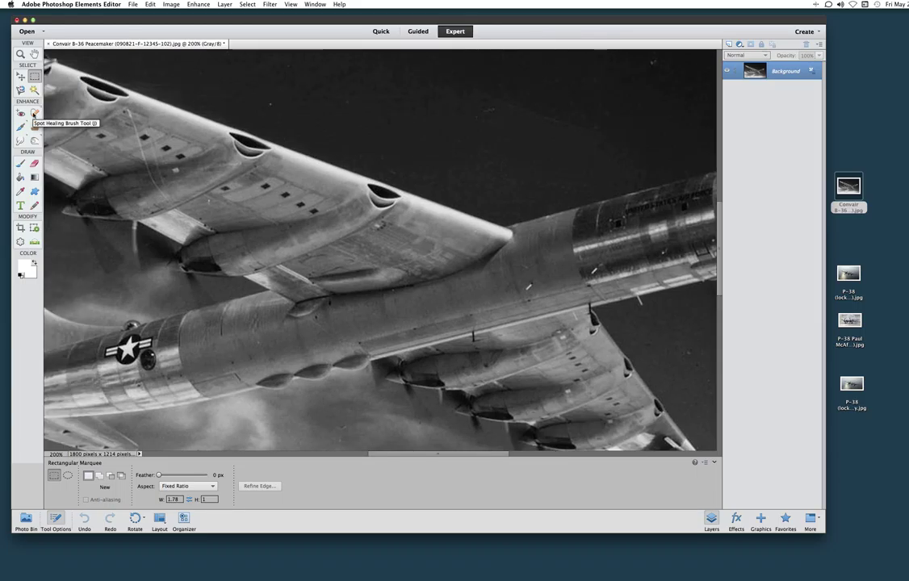
Step: With the Spot Healing Brush, heal the dark-sky streak and the wing scratches and speck
left_click(34, 114)
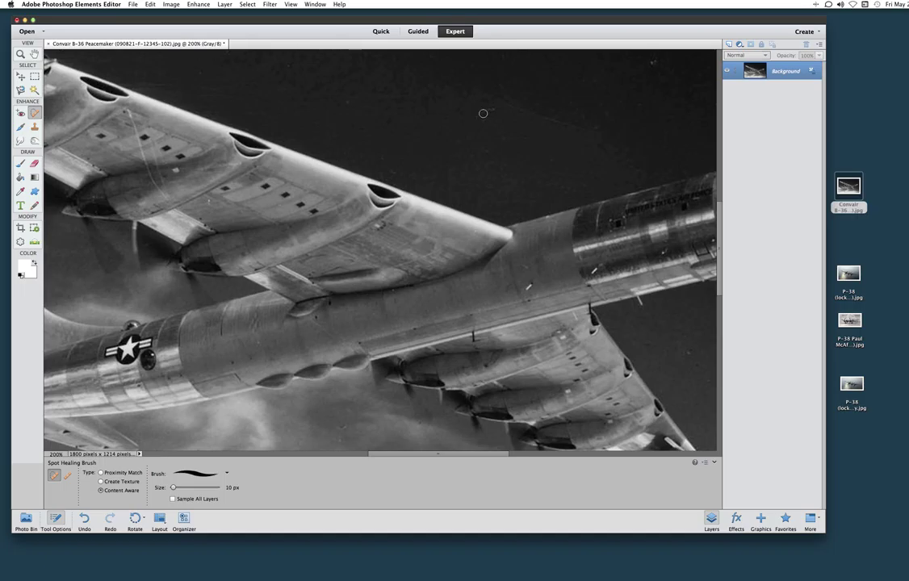
left_click_drag(482, 114, 497, 107)
left_click_drag(114, 97, 156, 193)
left_click_drag(166, 186, 154, 148)
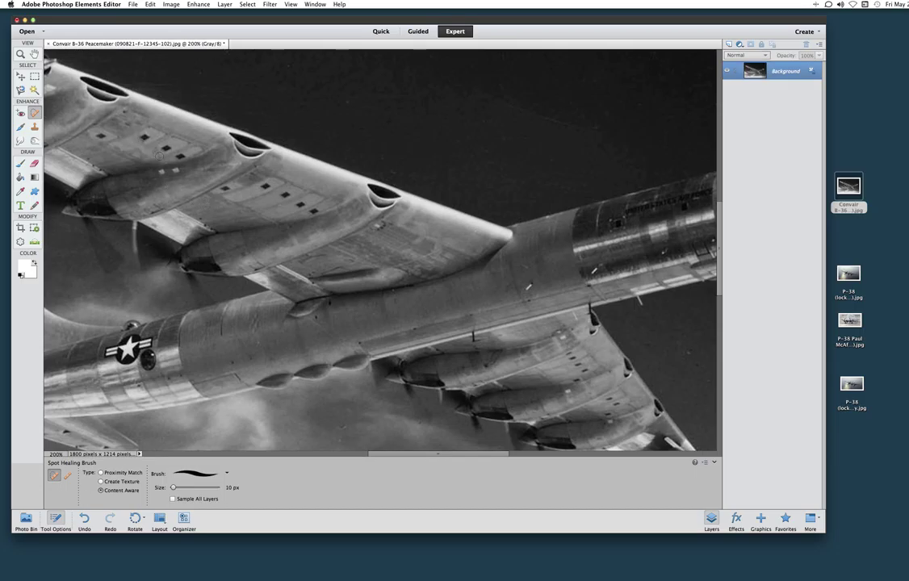
left_click(140, 137)
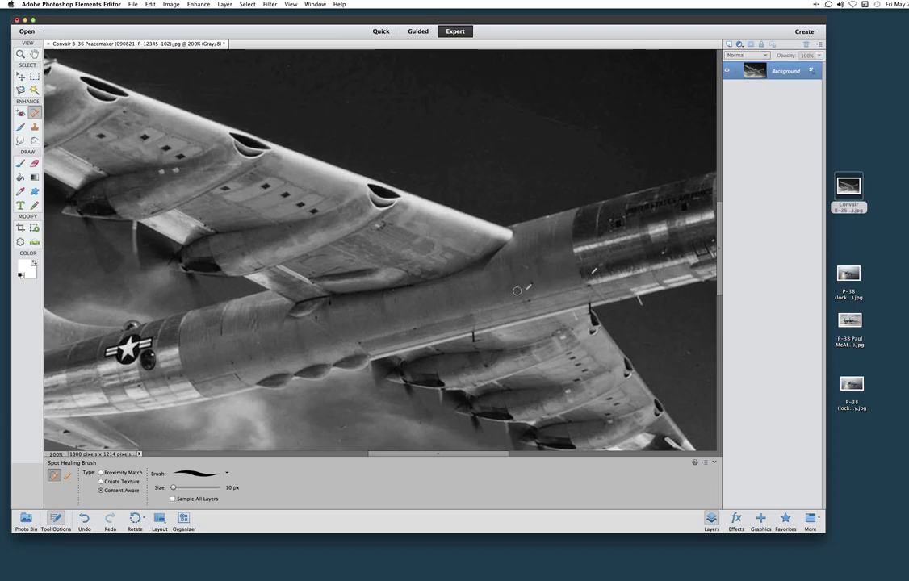
Step: Heal the fuselage scratch and speck, plus three dust spots in the lower sky
left_click_drag(523, 290, 532, 284)
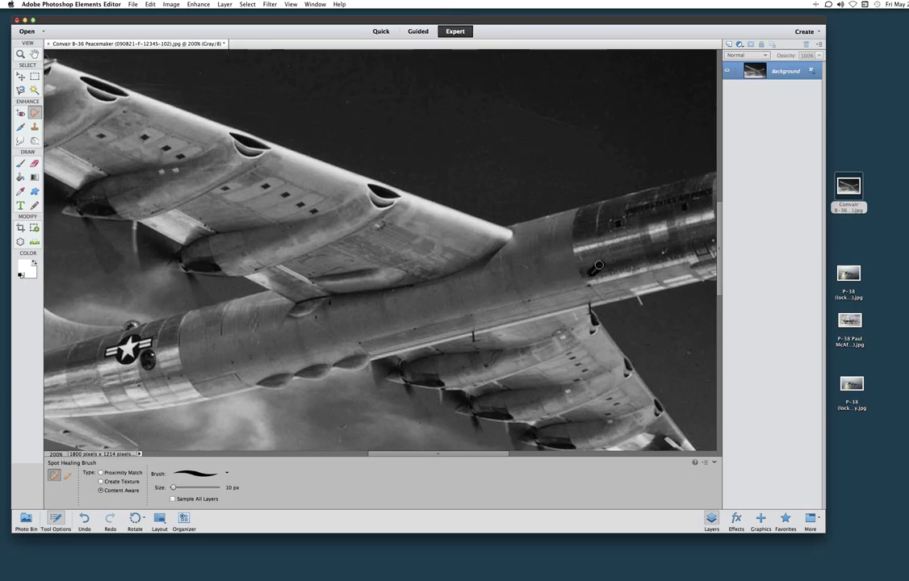
left_click(525, 265)
scroll(323, 369, "down", 5)
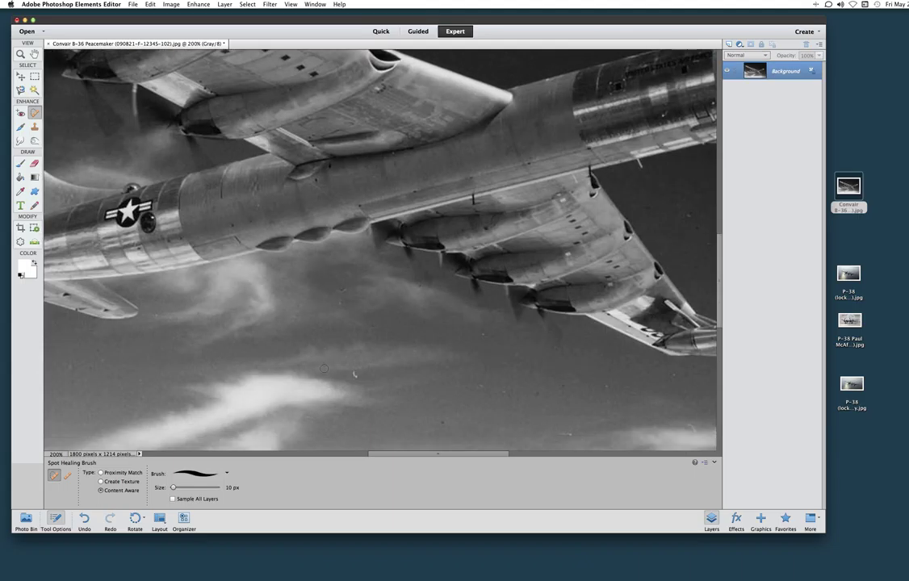
left_click(356, 371)
left_click(481, 371)
left_click(541, 395)
Step: Set the Spot Healing Brush size to 32 px
scroll(353, 363, "down", 5)
scroll(352, 363, "up", 10)
scroll(353, 363, "left", 3)
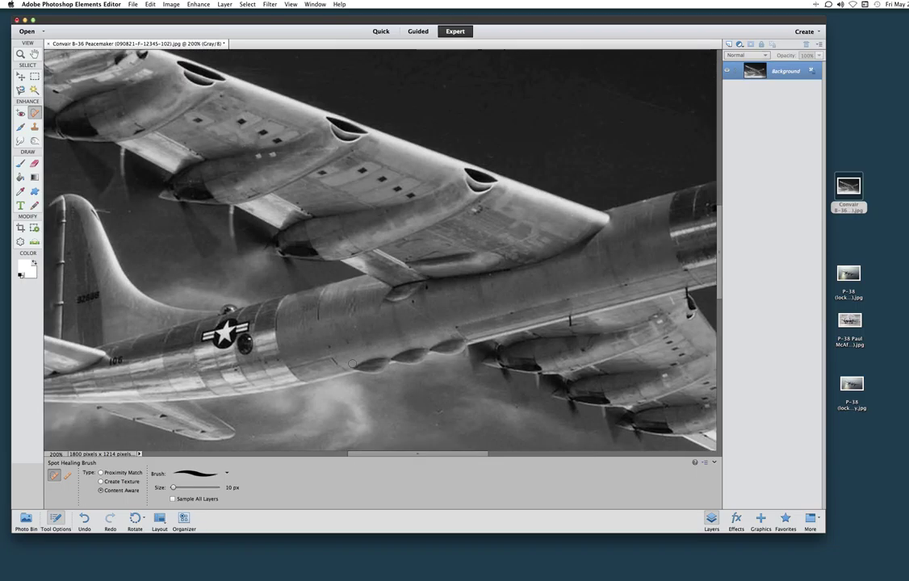
scroll(352, 363, "up", 2)
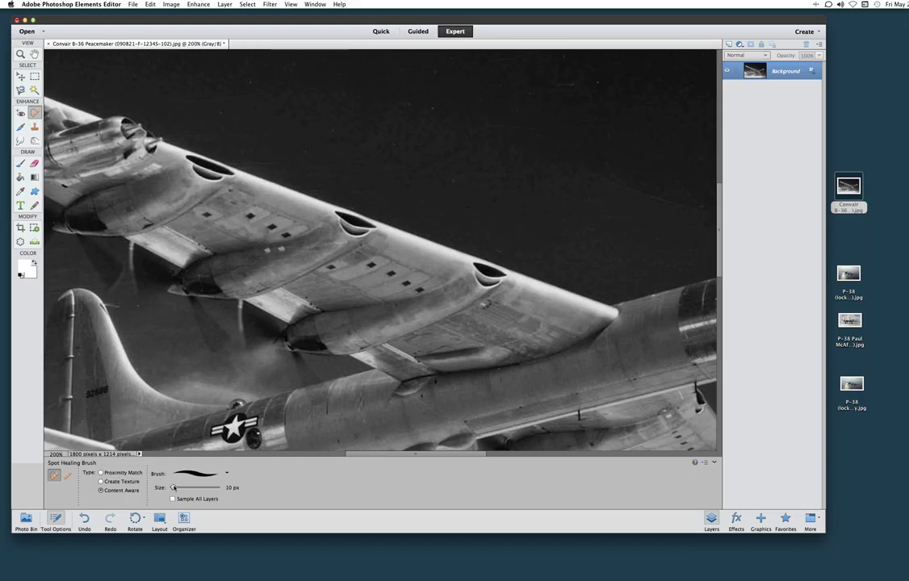
left_click_drag(173, 488, 182, 487)
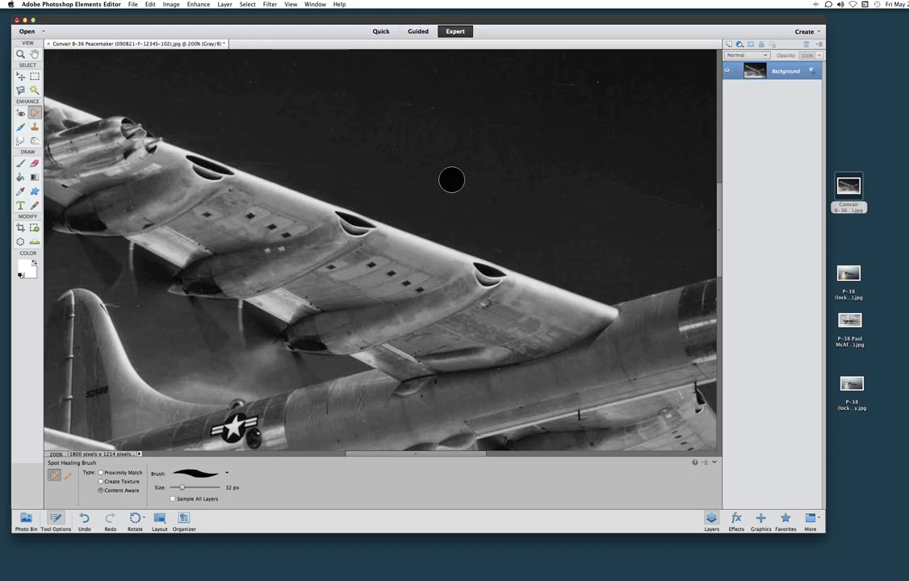
Step: Paint out the dust streaks across the dark sky above the bomber with the 32 px brush
scroll(488, 177, "right", 5)
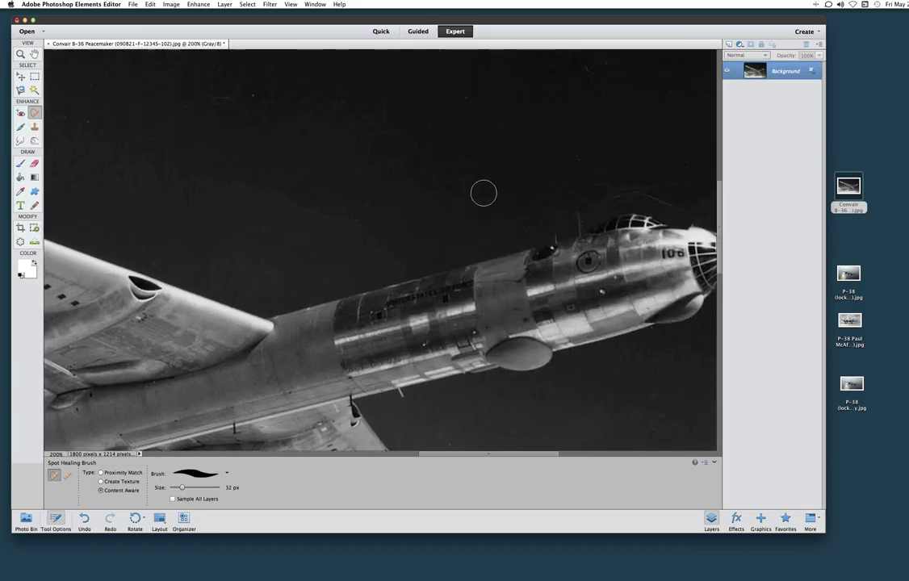
scroll(483, 193, "up", 3)
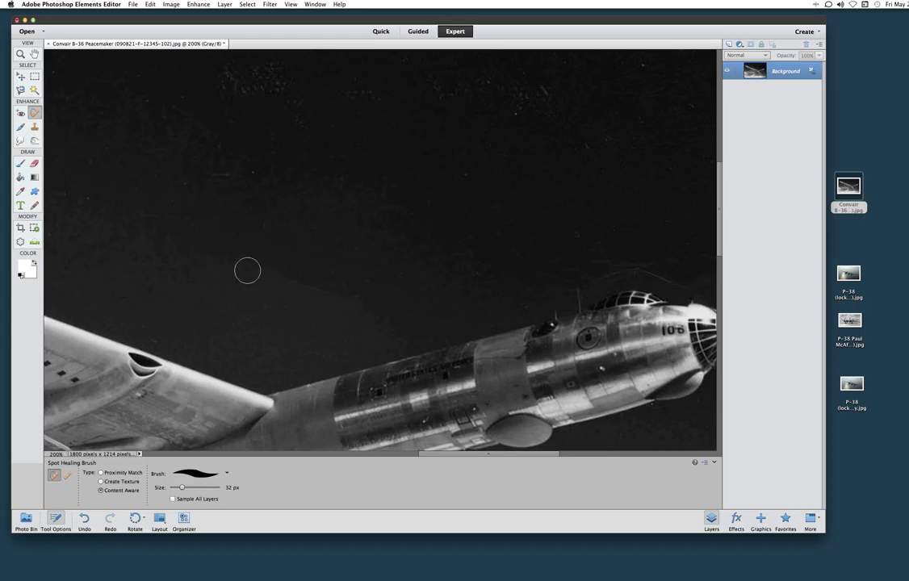
mouse_move(217, 254)
left_mouse_down()
mouse_move(256, 276)
mouse_move(320, 289)
mouse_move(316, 304)
left_mouse_up()
left_click_drag(226, 280, 279, 281)
scroll(383, 199, "up", 10)
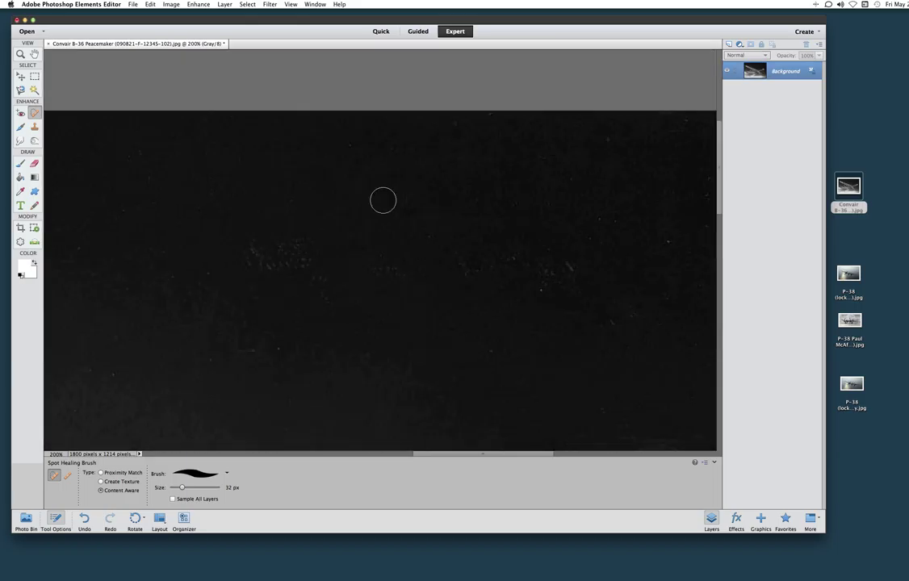
scroll(377, 207, "left", 5)
mouse_move(368, 252)
left_mouse_down()
mouse_move(398, 264)
mouse_move(412, 254)
mouse_move(404, 239)
mouse_move(448, 297)
mouse_move(373, 258)
left_mouse_up()
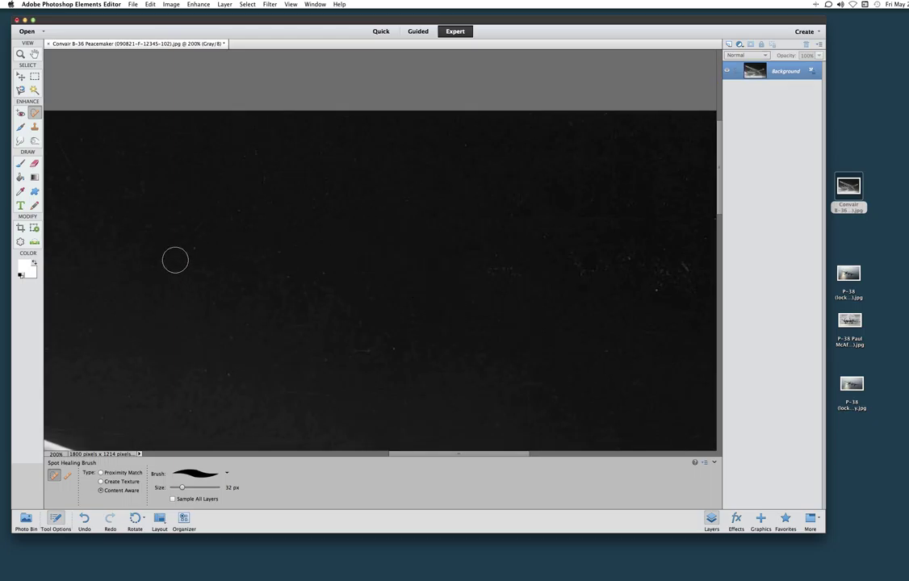